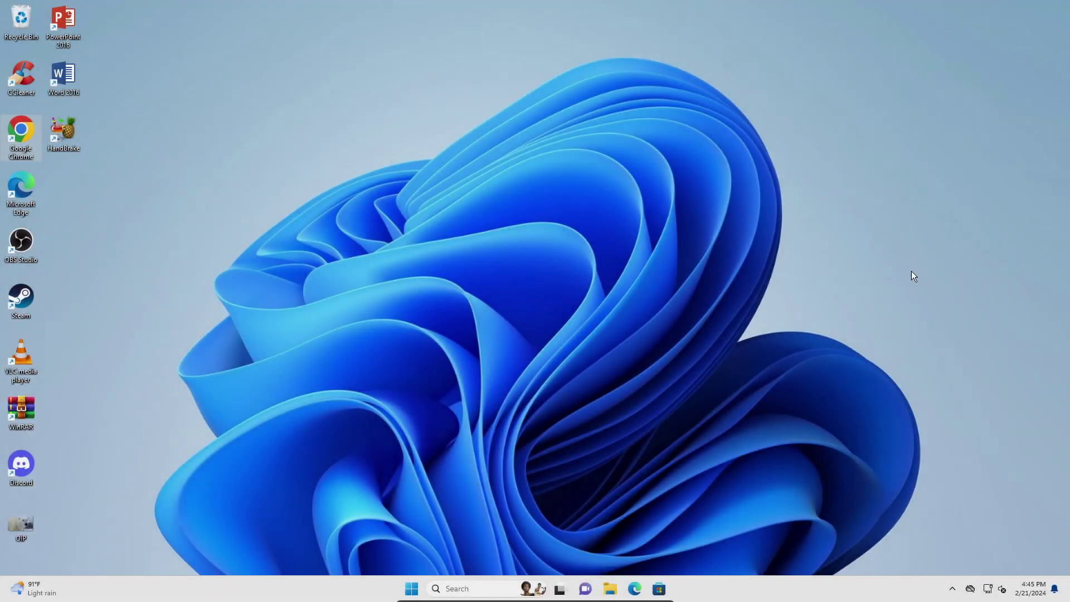
Refresh the desktop from its context menu before starting
right_click(912, 271)
left_click(936, 317)
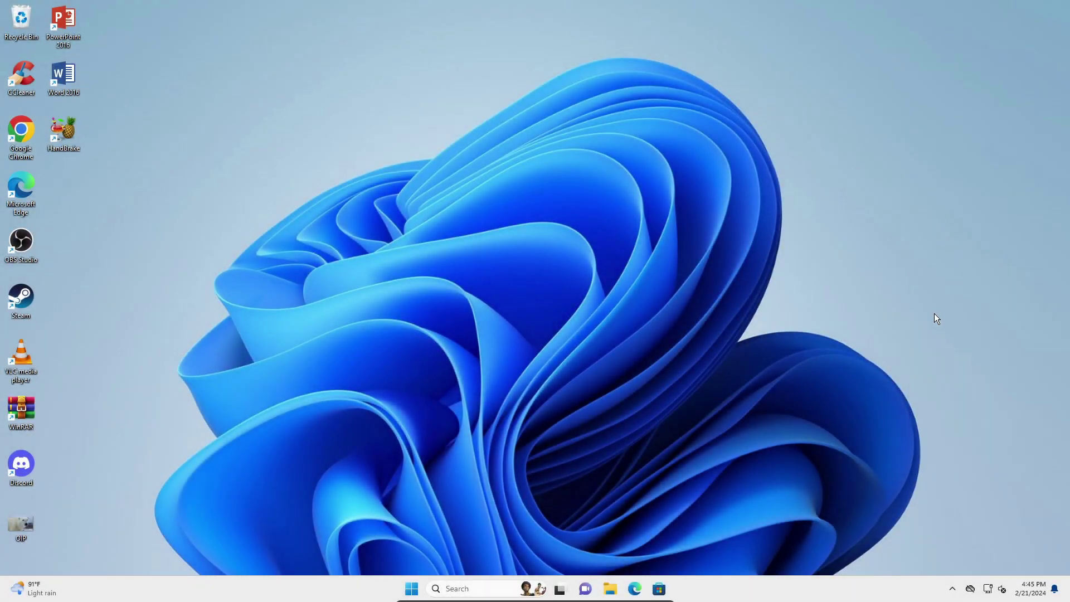
right_click(811, 255)
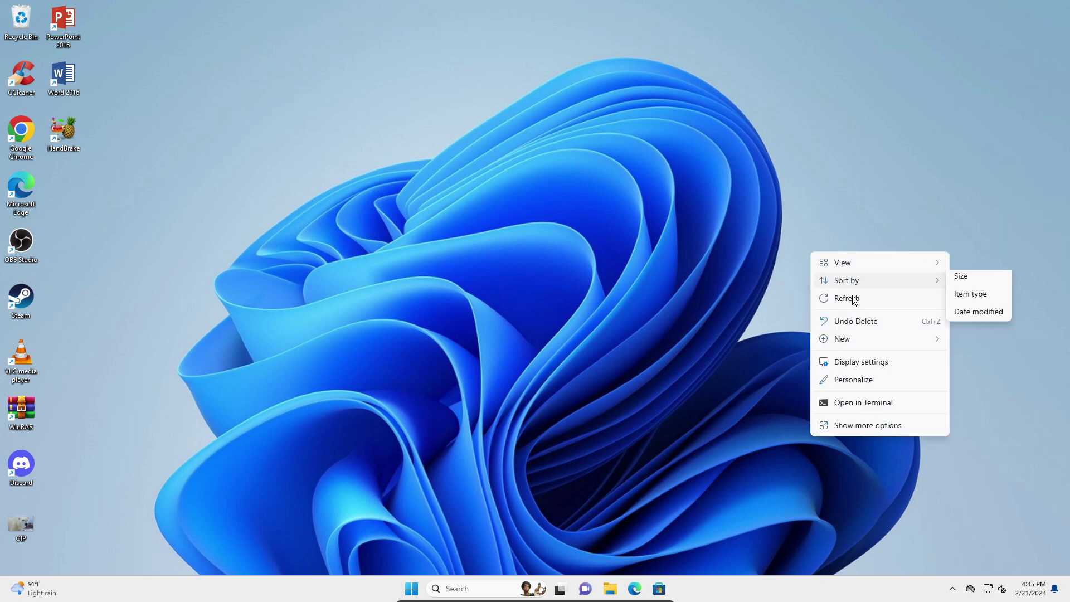
left_click(853, 300)
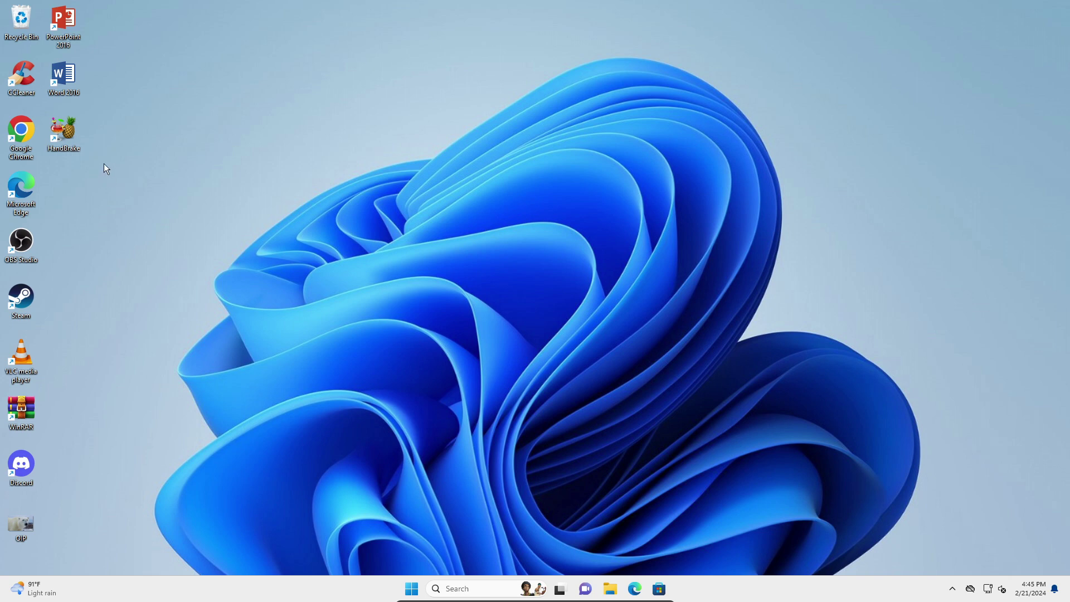
Search Google in Chrome for 'cinebench r15' and open the guru3d Cinebench 15 Download result
double_click(21, 127)
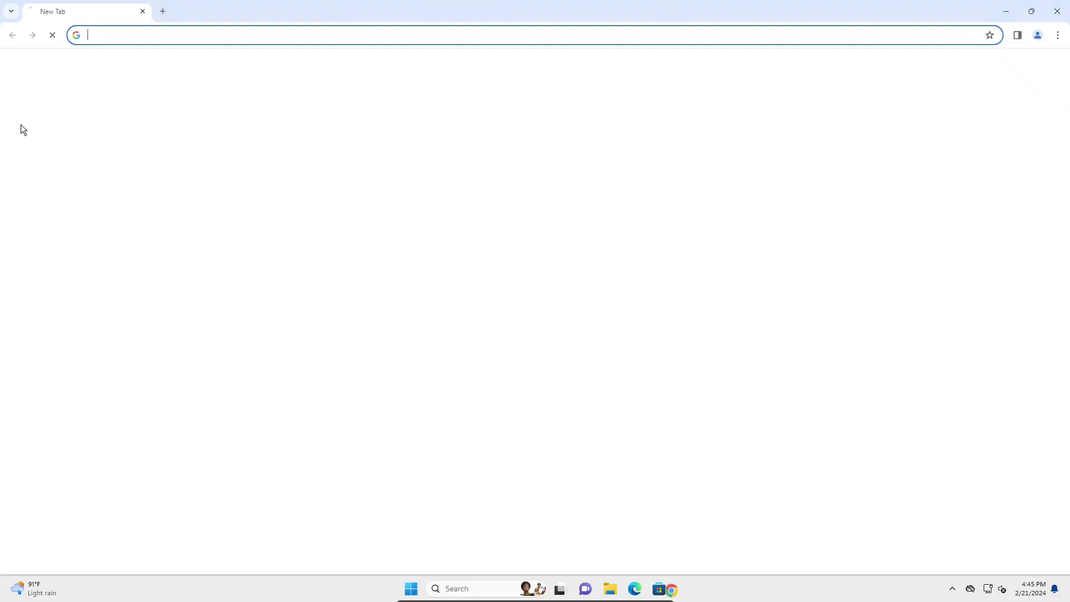
left_click(347, 39)
type("cineb")
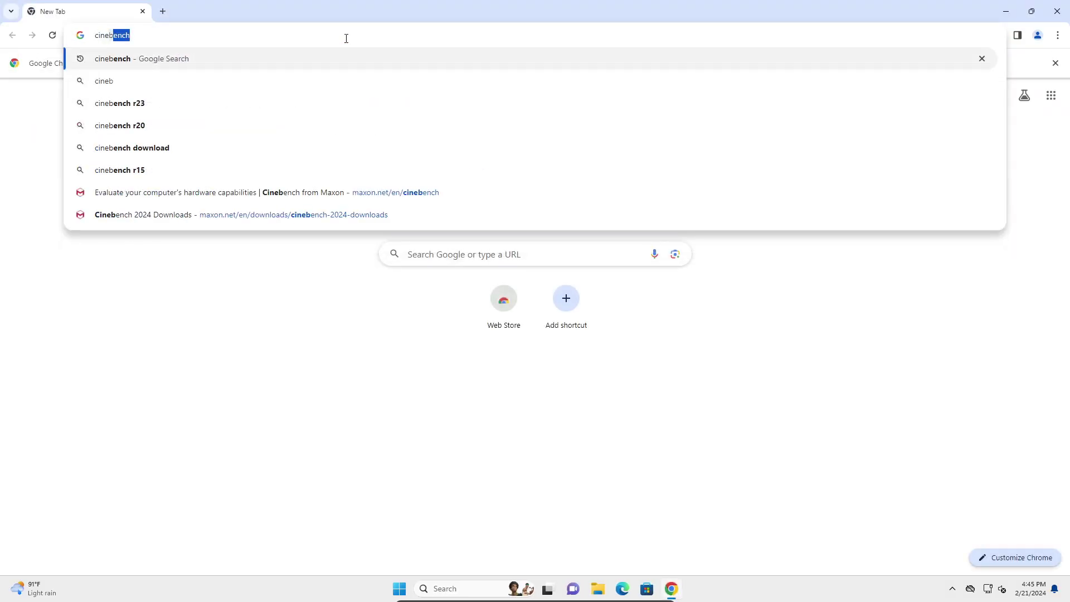
type("ench r1")
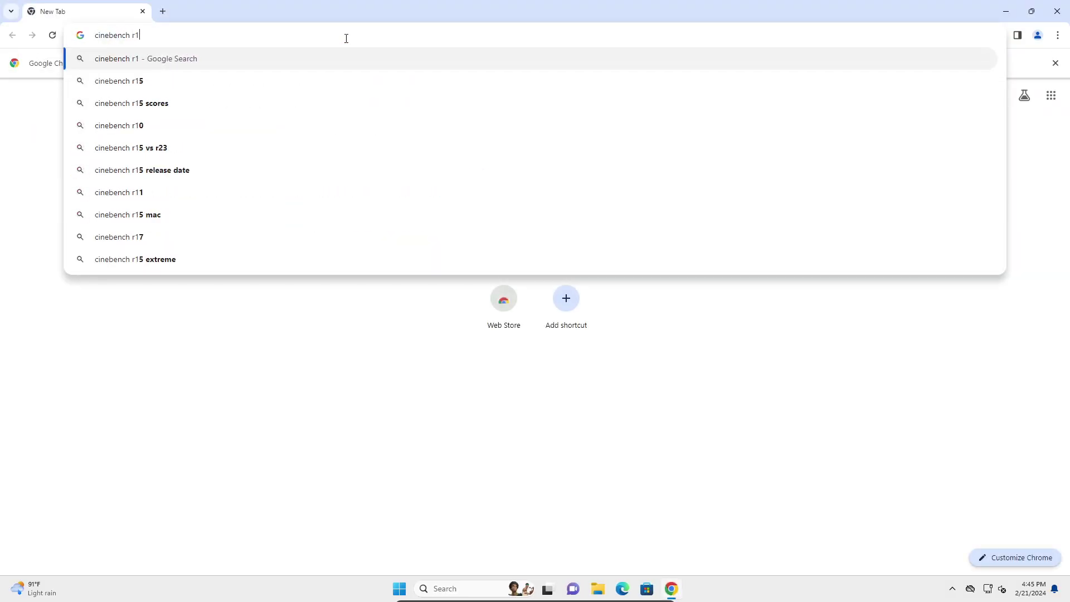
type("5")
key("Return")
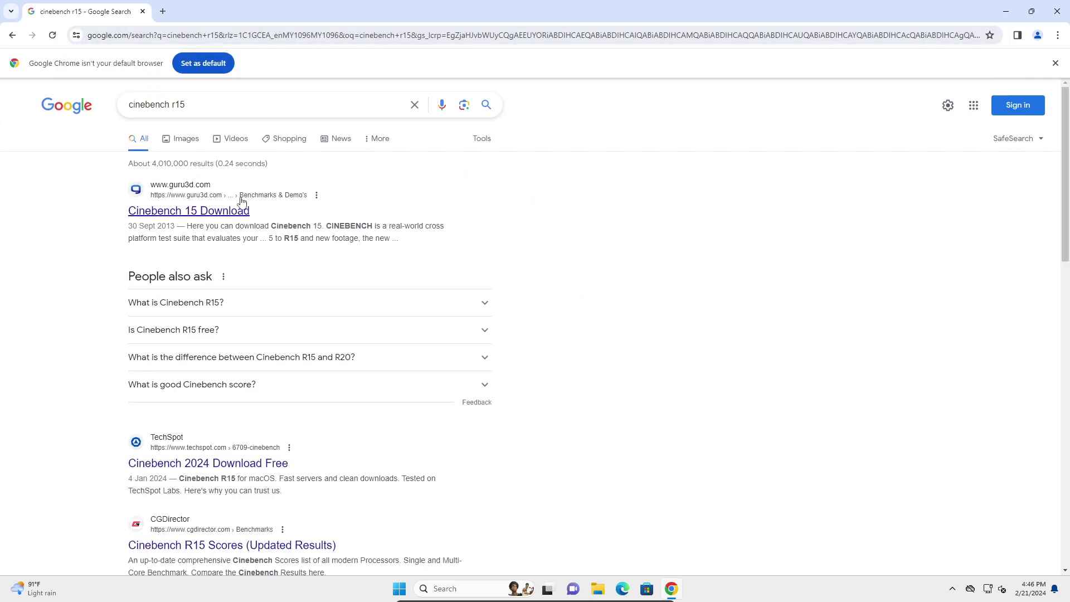
left_click(174, 219)
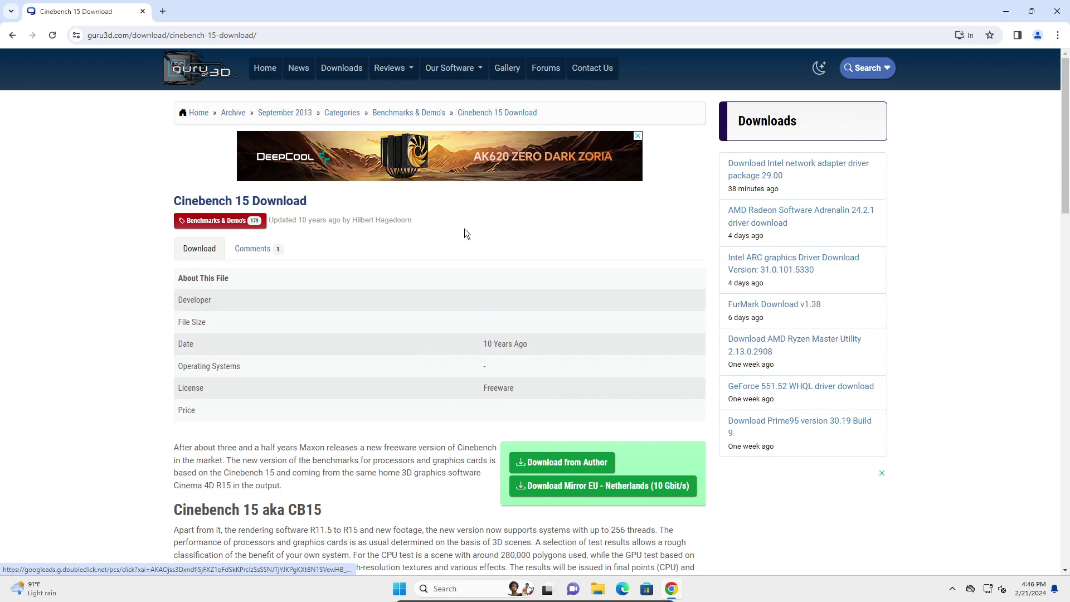
scroll(464, 228, "down", 1)
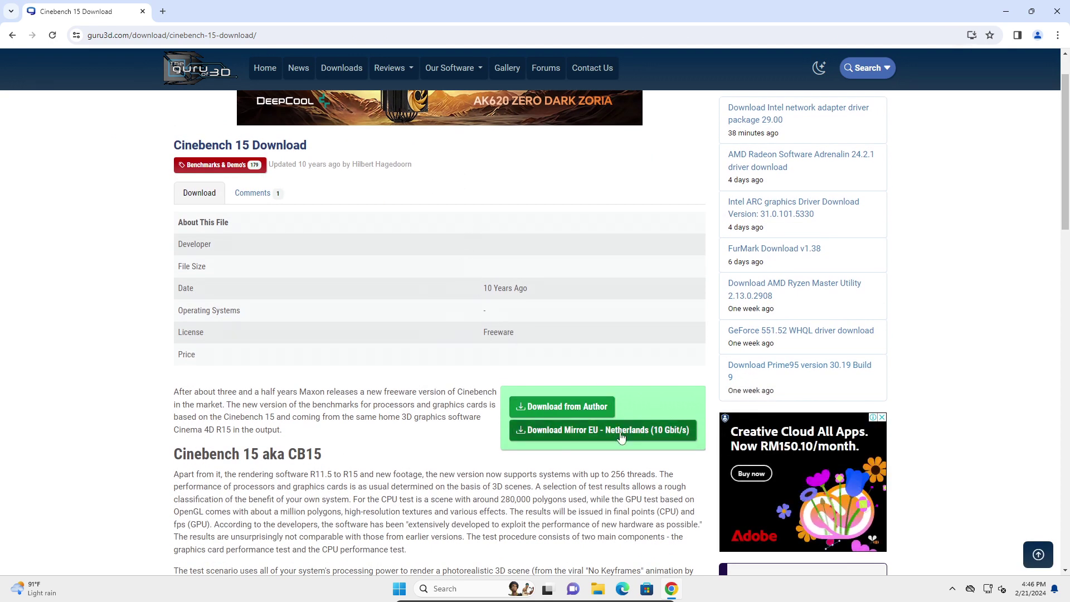
Download CINEBENCH_R15_Guru3D.zip from the EU Netherlands mirror and watch it finish in the Downloads bubble
left_click(570, 408)
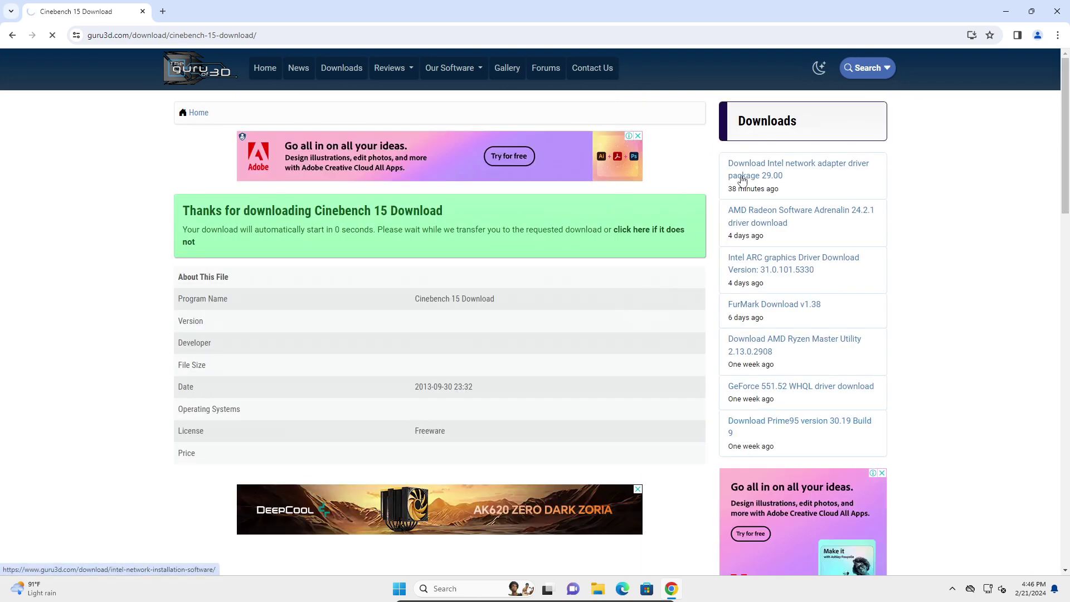
left_click(999, 37)
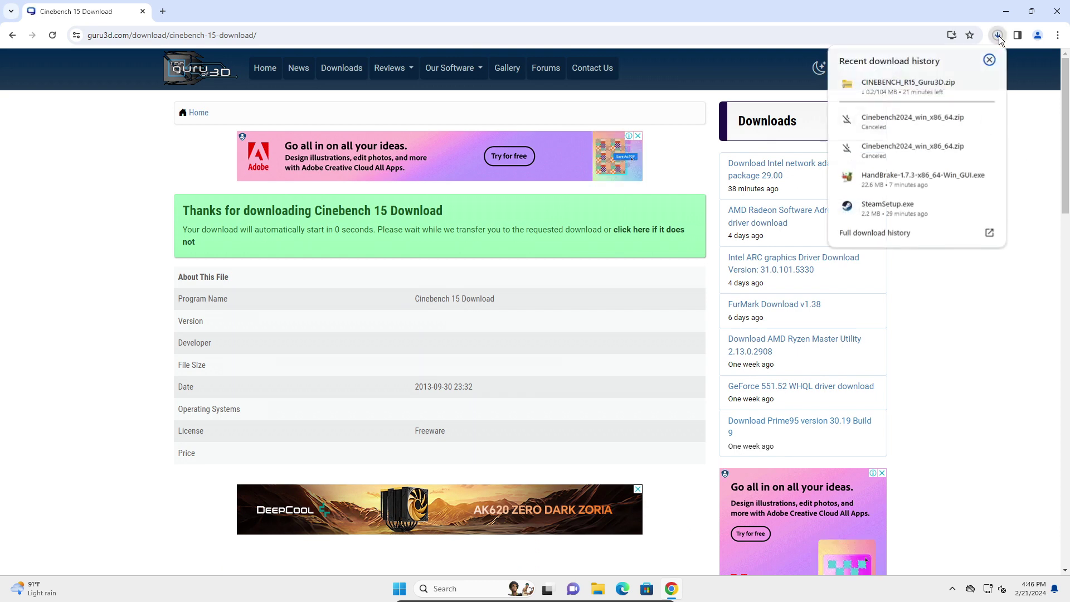
mouse_move(907, 87)
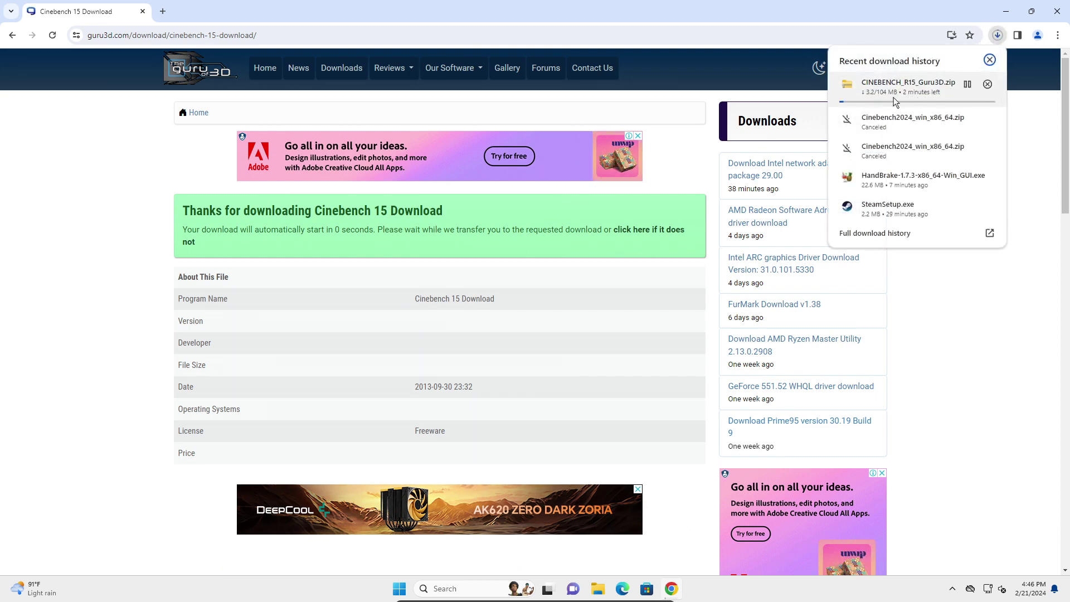
left_click(1029, 118)
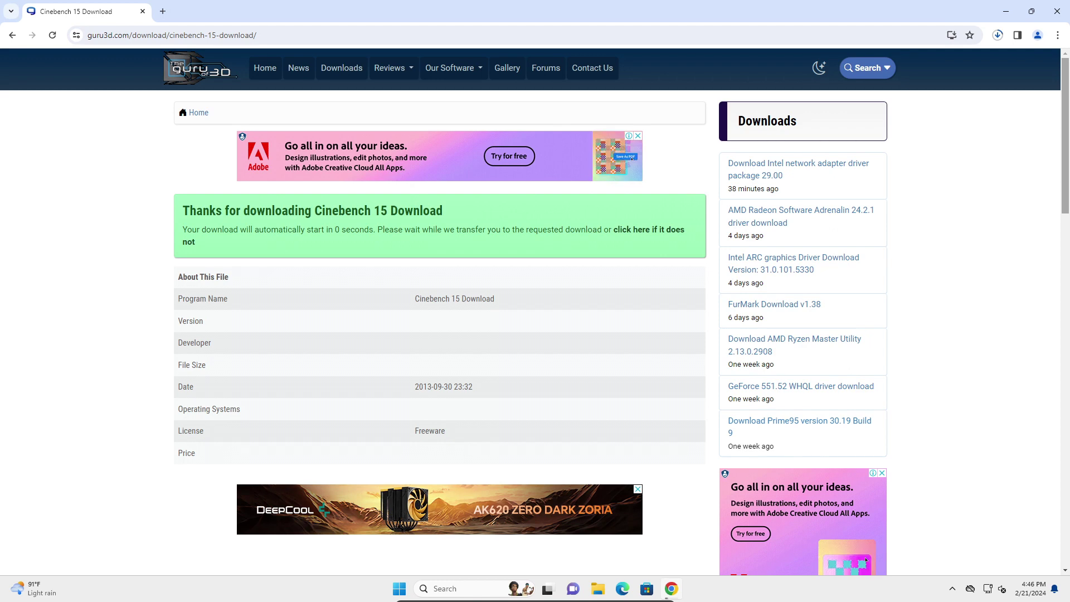
left_click(1003, 40)
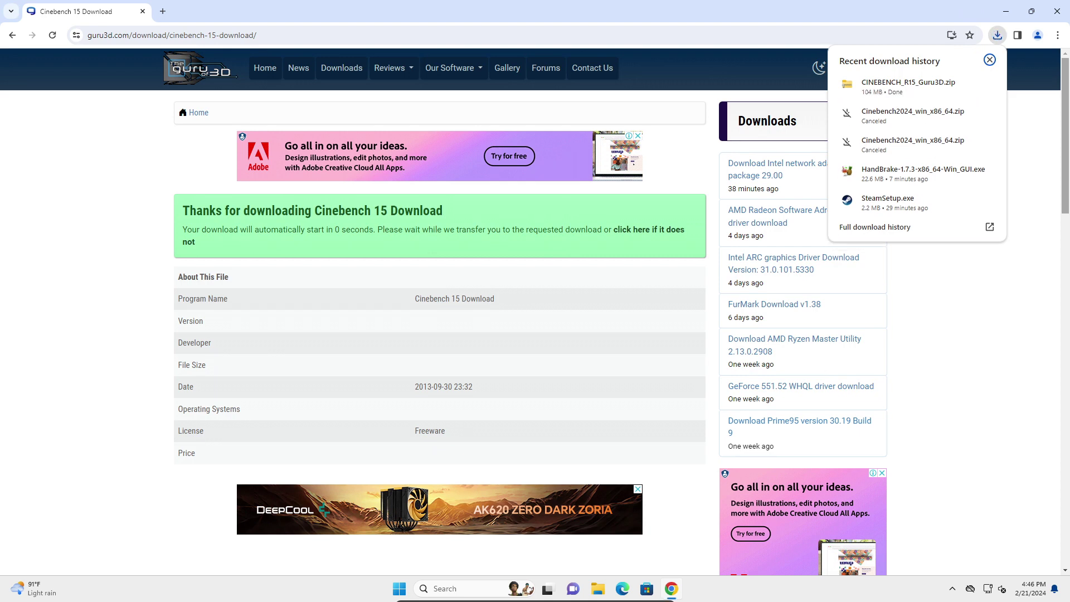
mouse_move(911, 87)
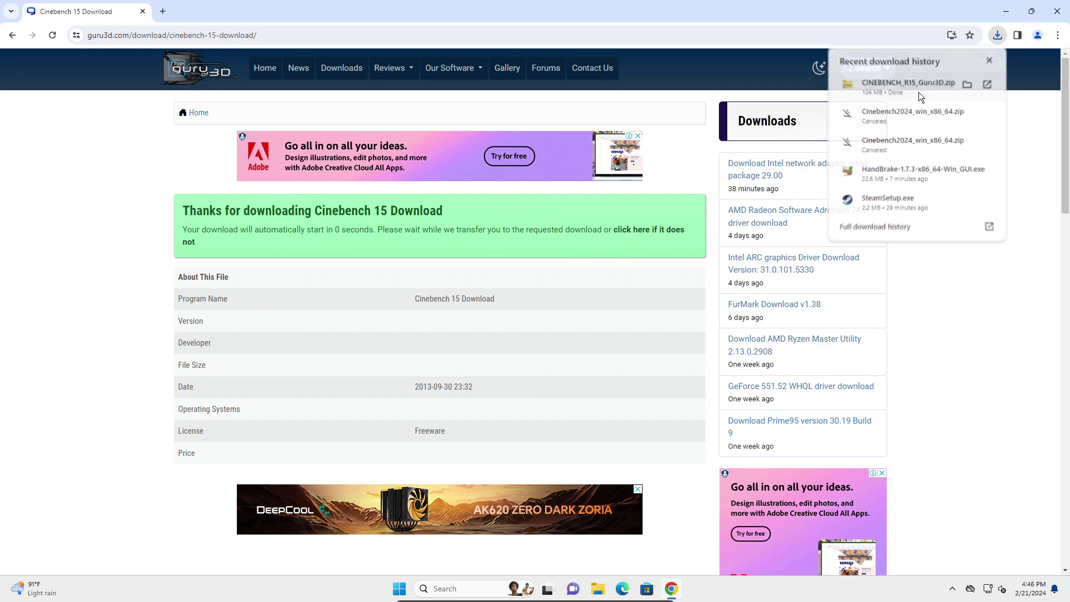
left_click(921, 98)
Open the downloaded Cinebench zip from Chrome's downloads, always with WinRAR archiver
left_click(1007, 12)
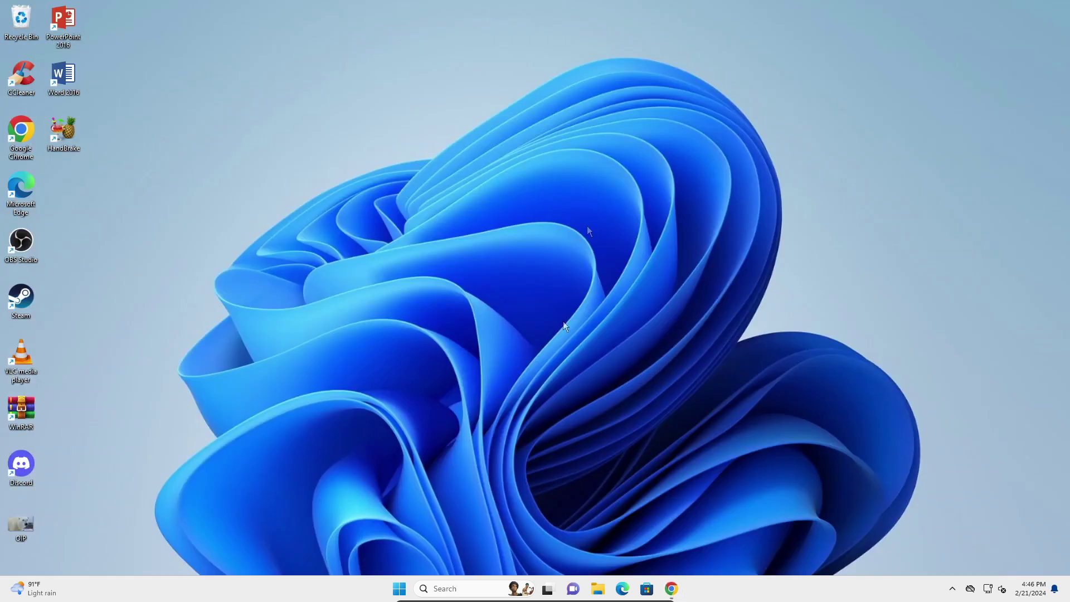
left_click(674, 591)
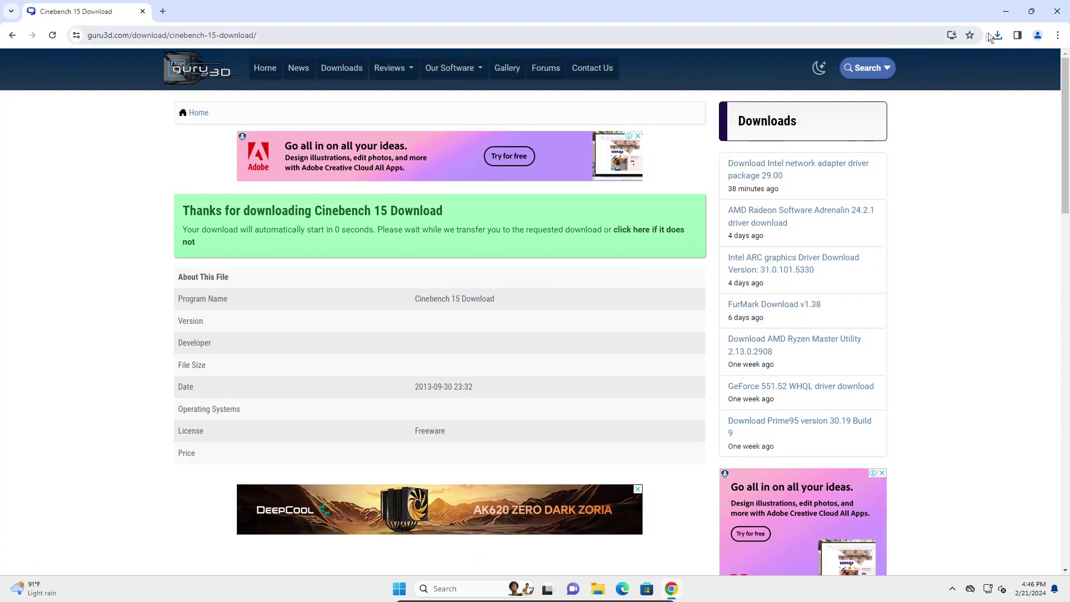
left_click(996, 37)
left_click(910, 84)
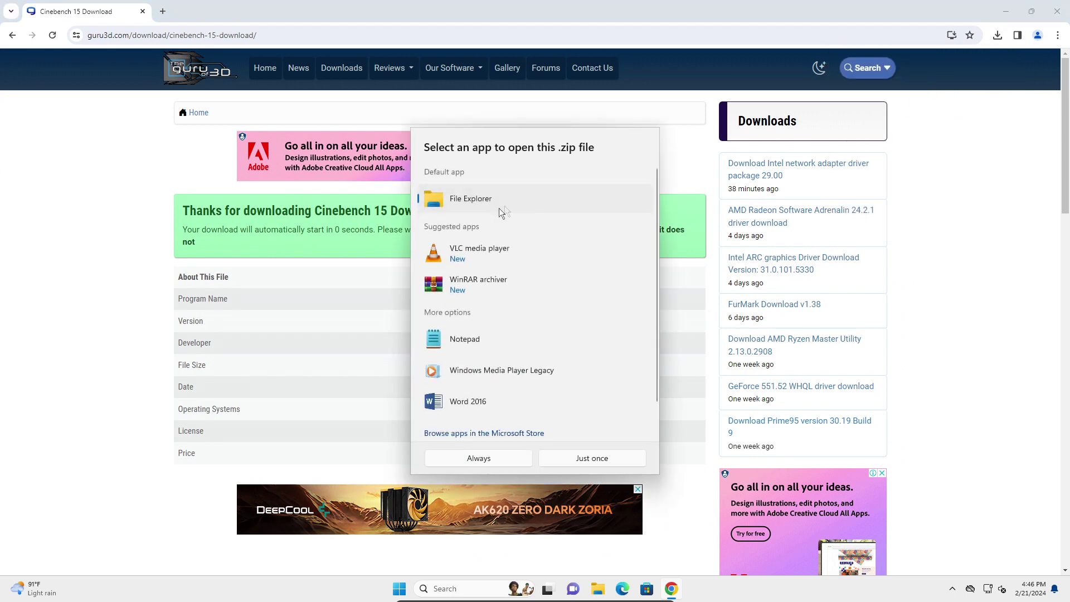
left_click(488, 288)
left_click(496, 457)
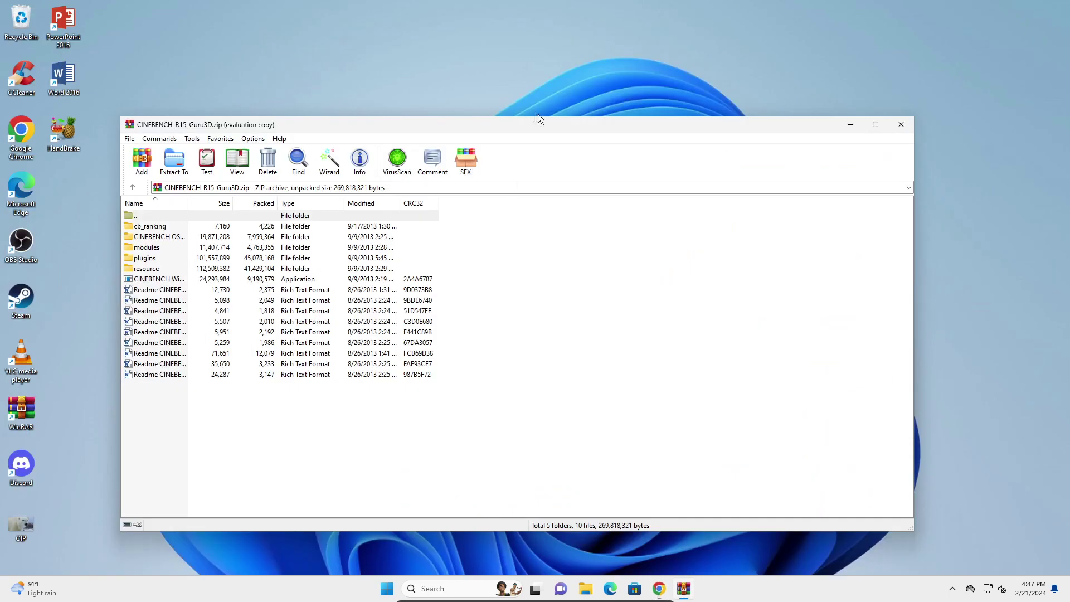
Create a new desktop folder named Cinebench R15
left_click_drag(537, 116, 699, 118)
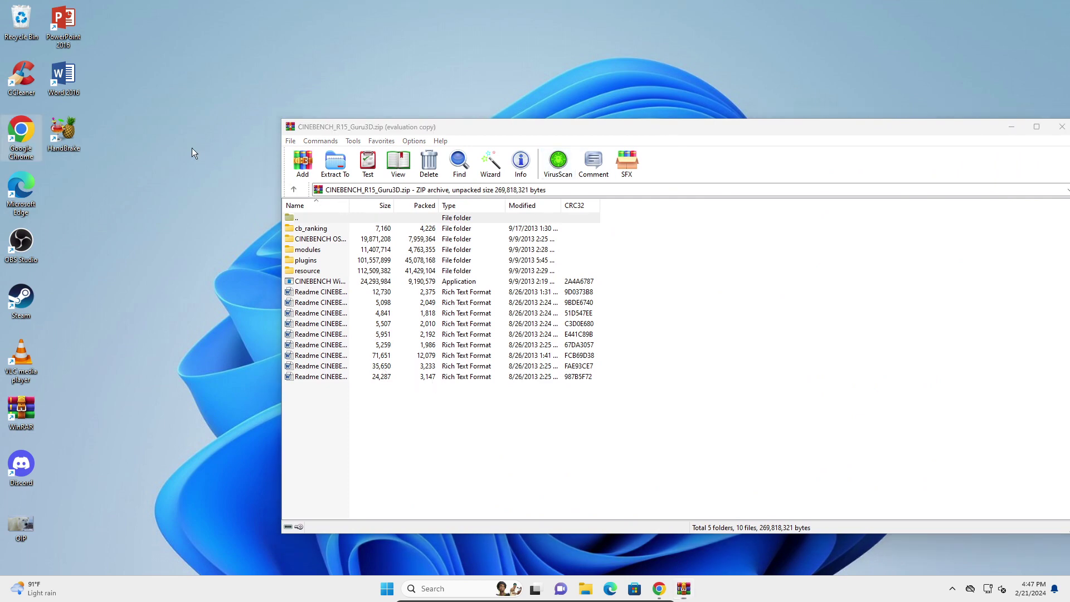
right_click(191, 148)
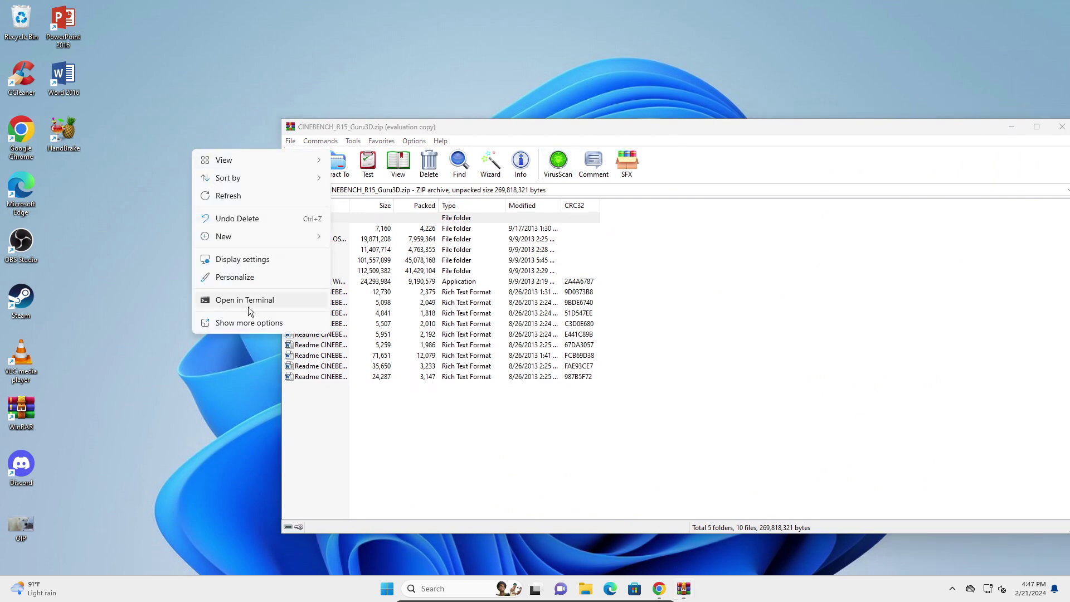
left_click(372, 238)
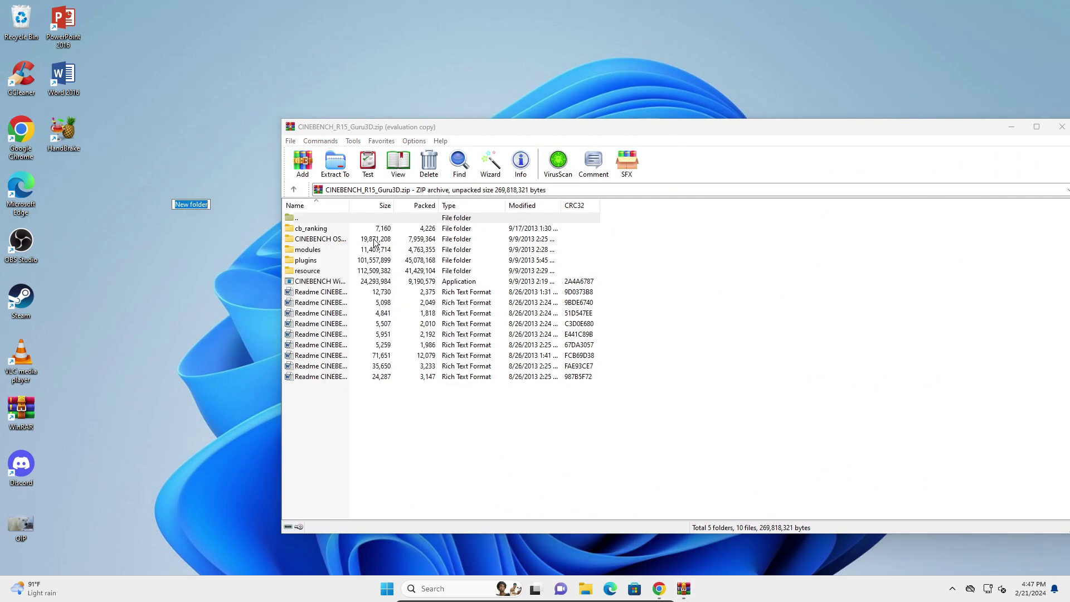
type("Cine")
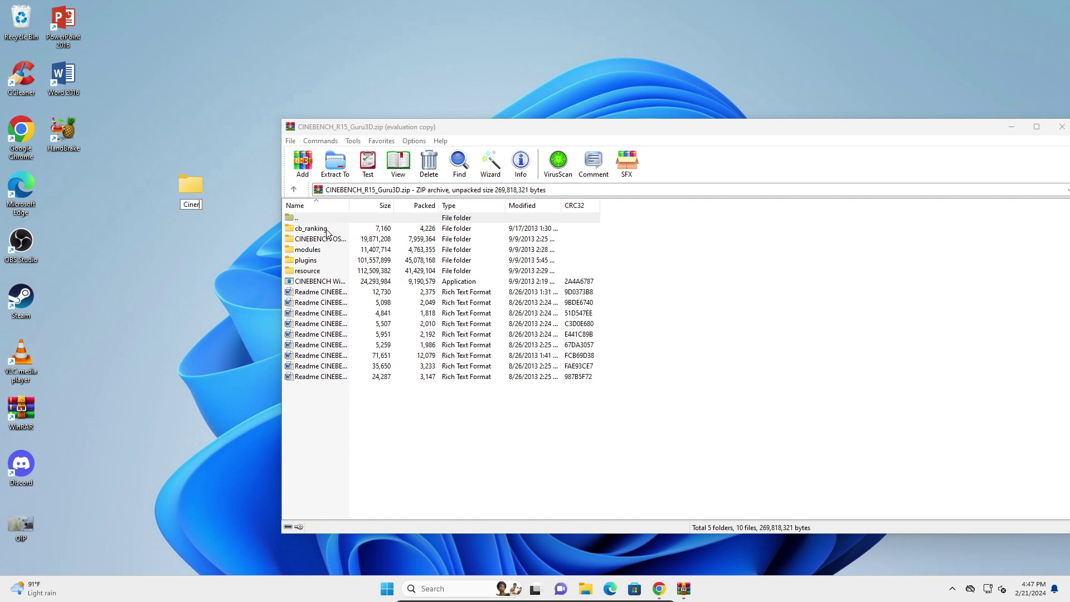
type("bench R15")
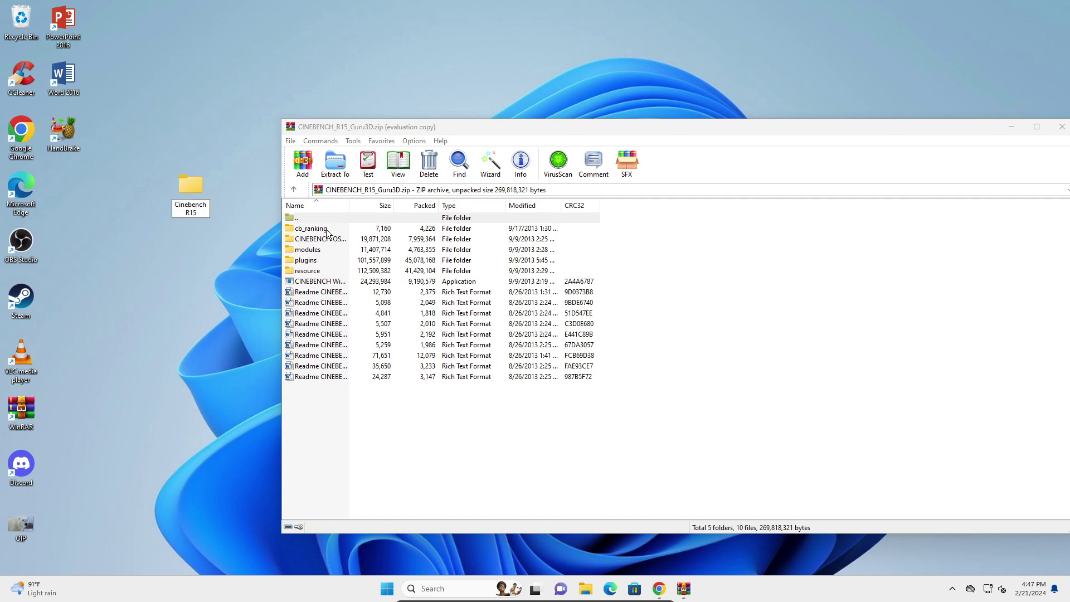
key("Return")
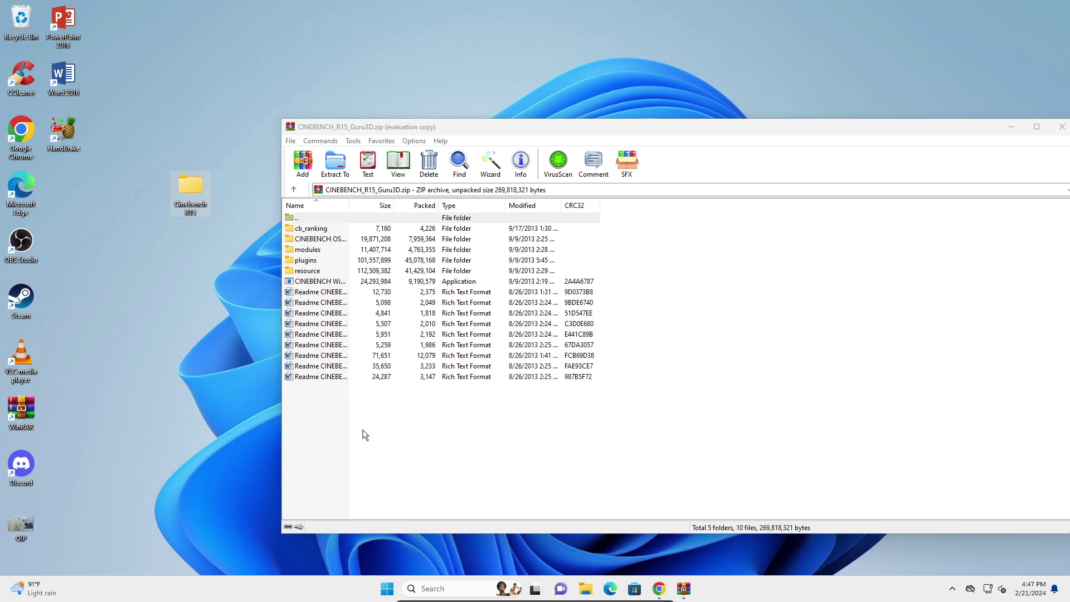
Drag all archive contents into the Cinebench R15 folder, close WinRAR and open the folder
mouse_move(363, 434)
left_mouse_down()
mouse_move(364, 232)
mouse_move(208, 214)
left_mouse_up()
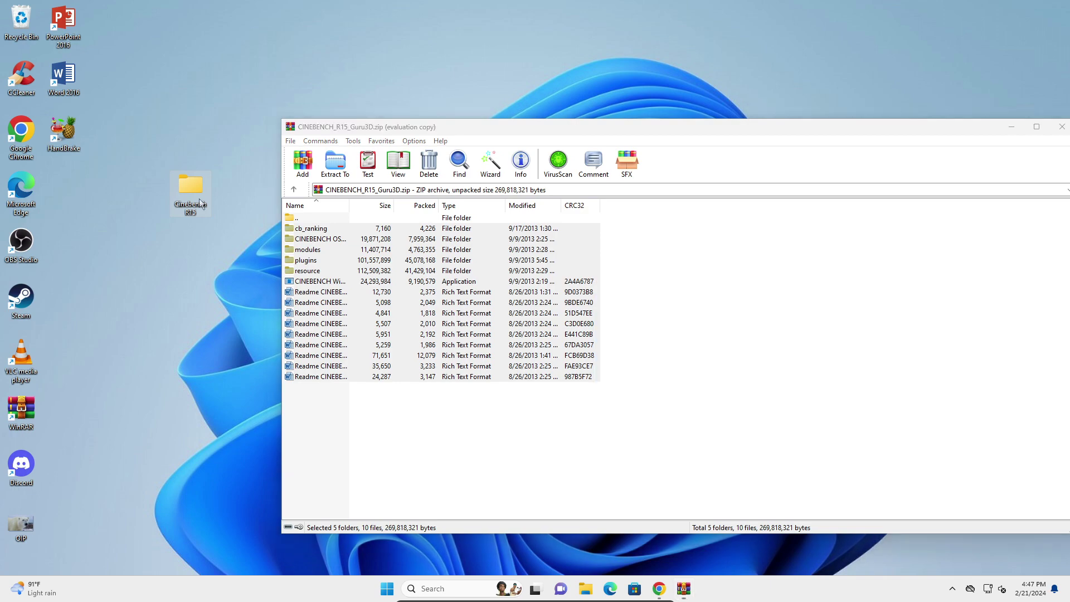
left_click_drag(733, 128, 571, 171)
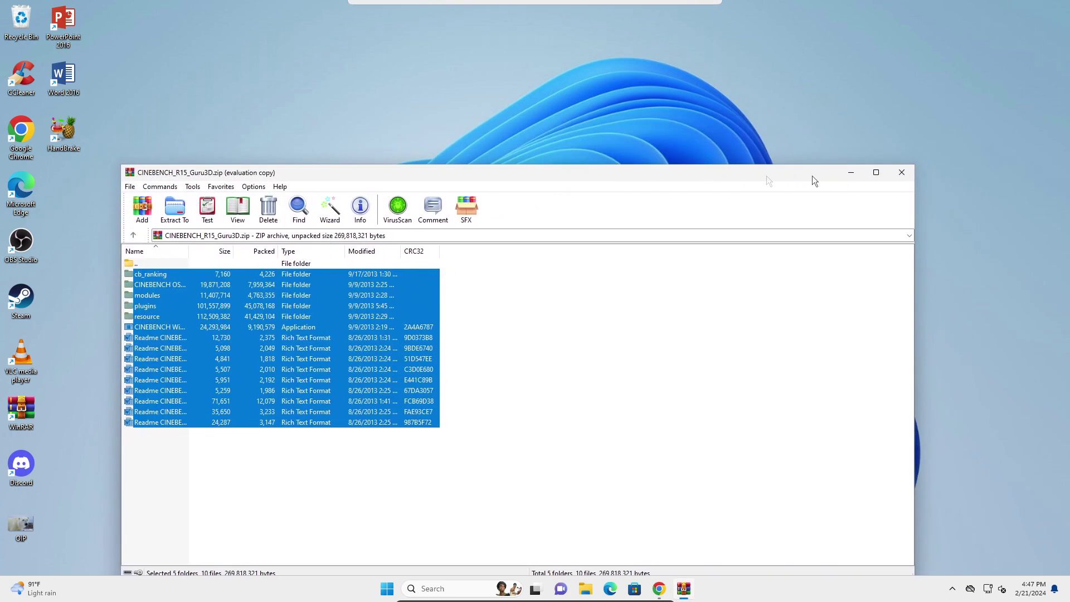
left_click(907, 166)
left_click_drag(176, 190, 67, 182)
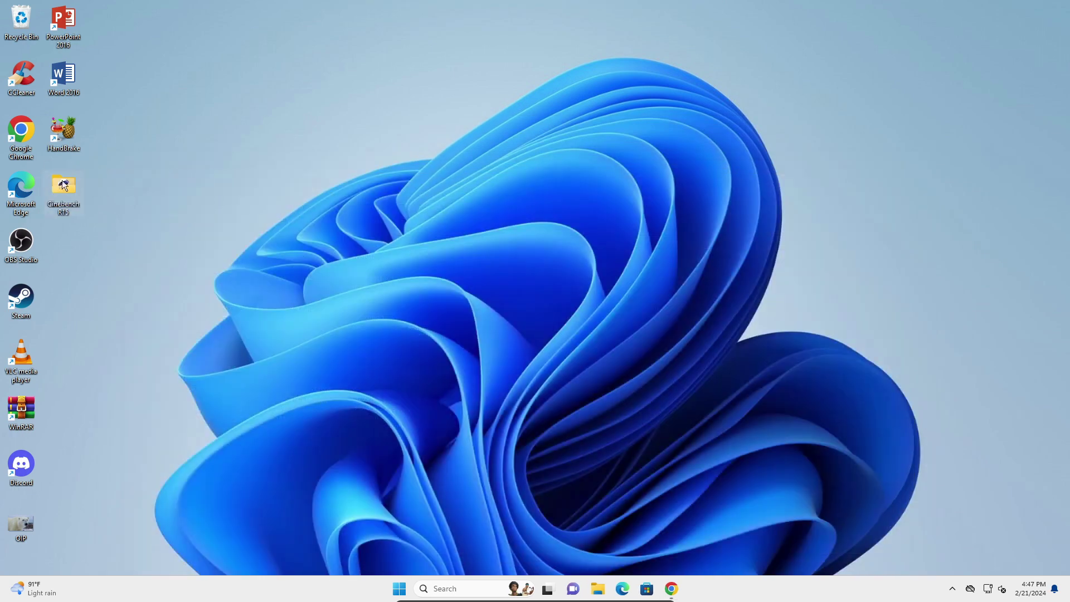
double_click(62, 181)
Run CINEBENCH Windows 64 Bit as administrator and approve the UAC prompt
left_click(461, 269)
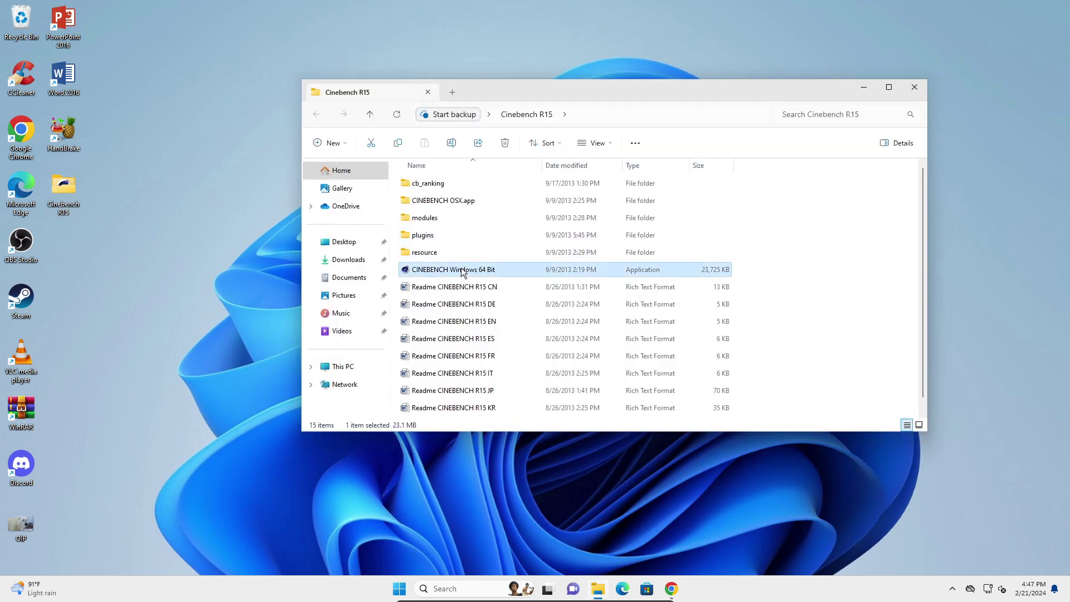
right_click(461, 269)
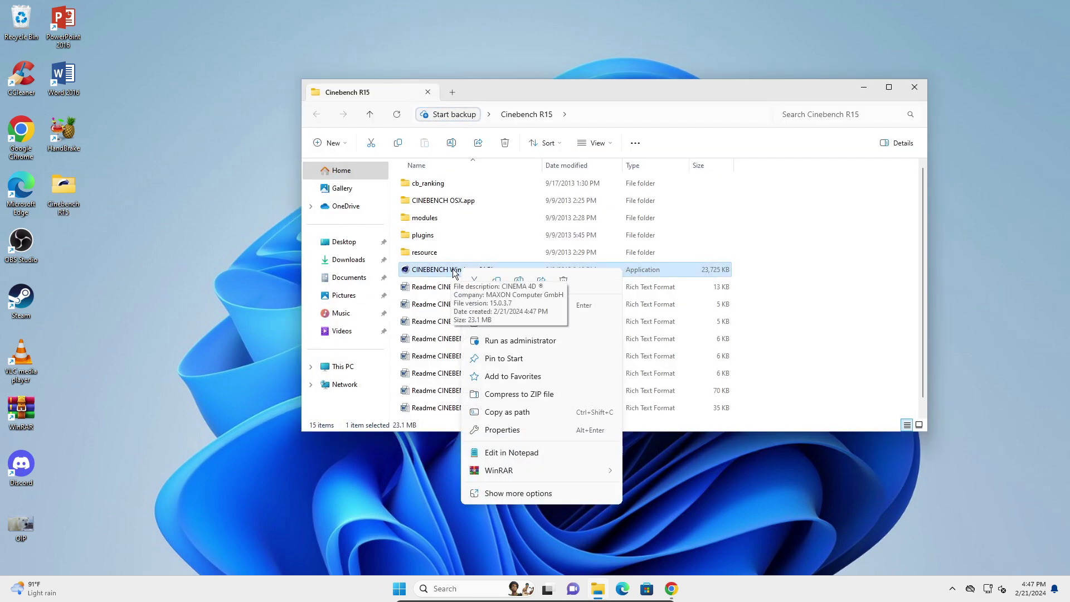
left_click(557, 343)
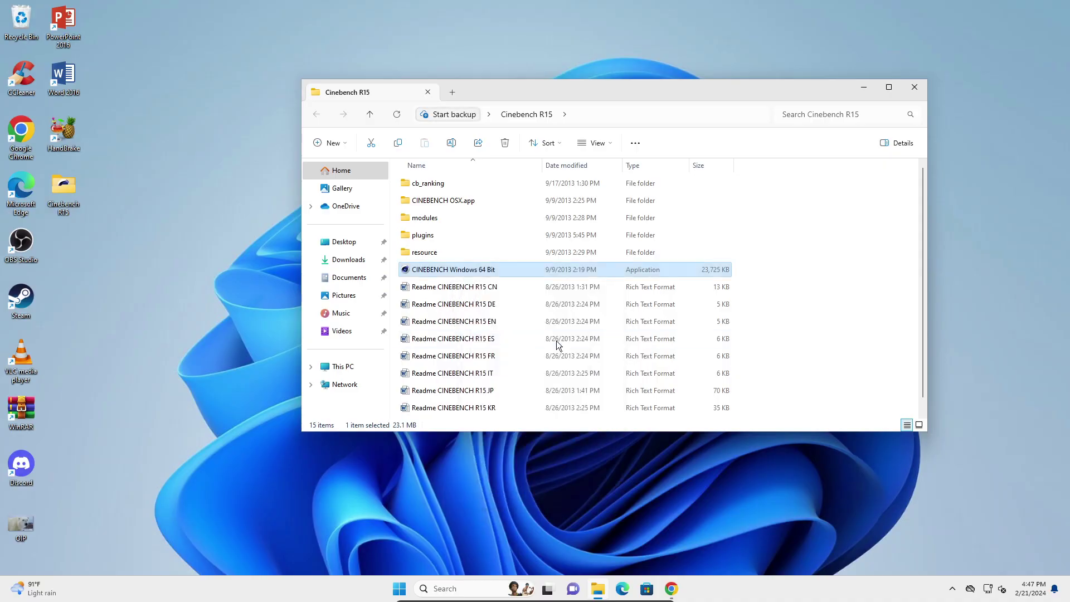
left_click(593, 387)
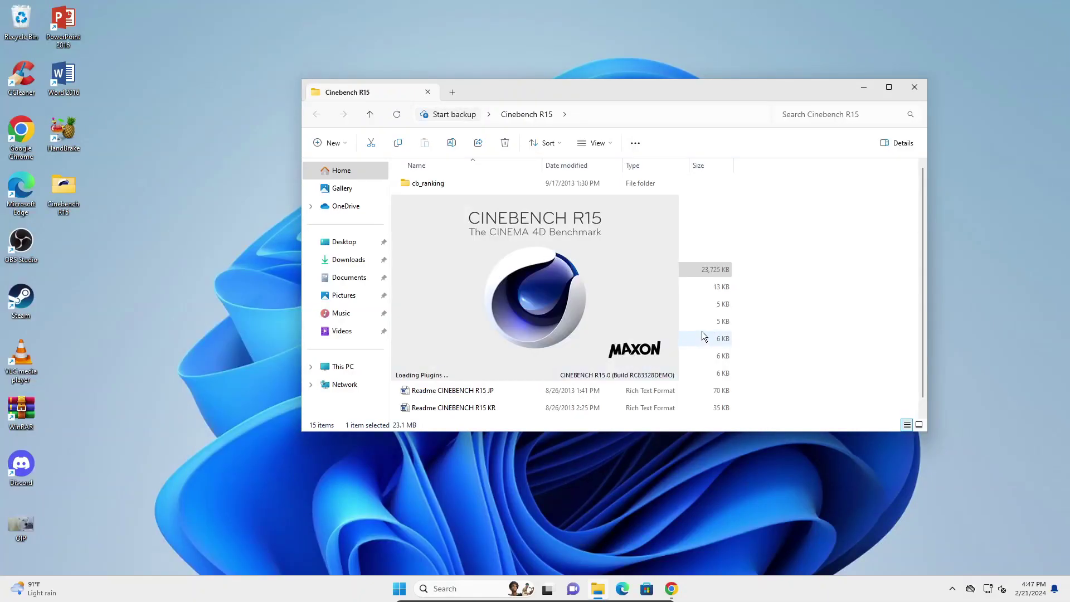
Close the Cinebench R15 folder window and refresh the desktop
left_click(922, 86)
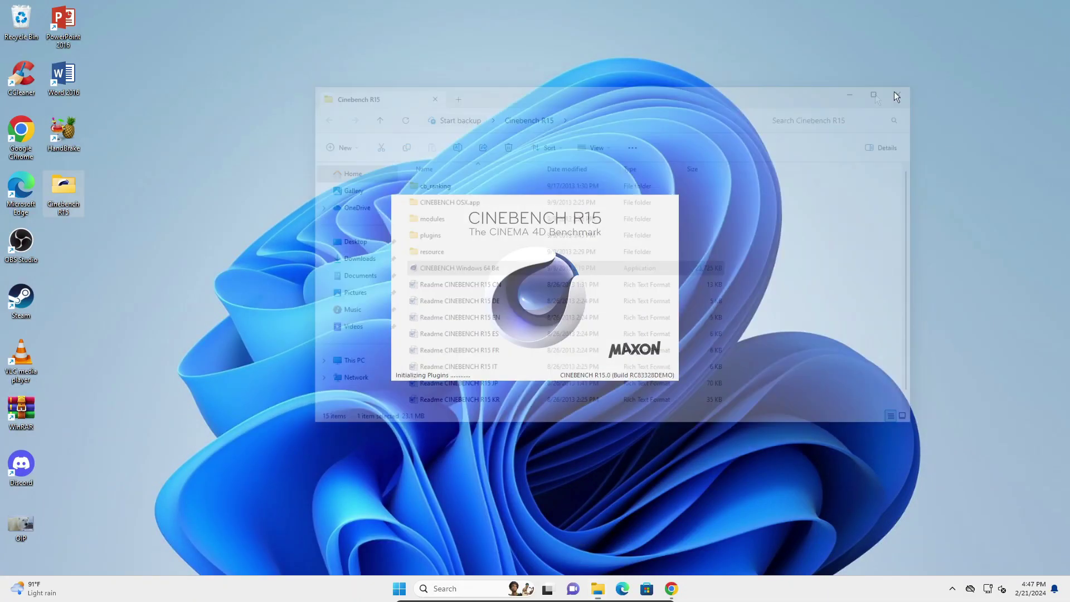
right_click(802, 107)
left_click(830, 148)
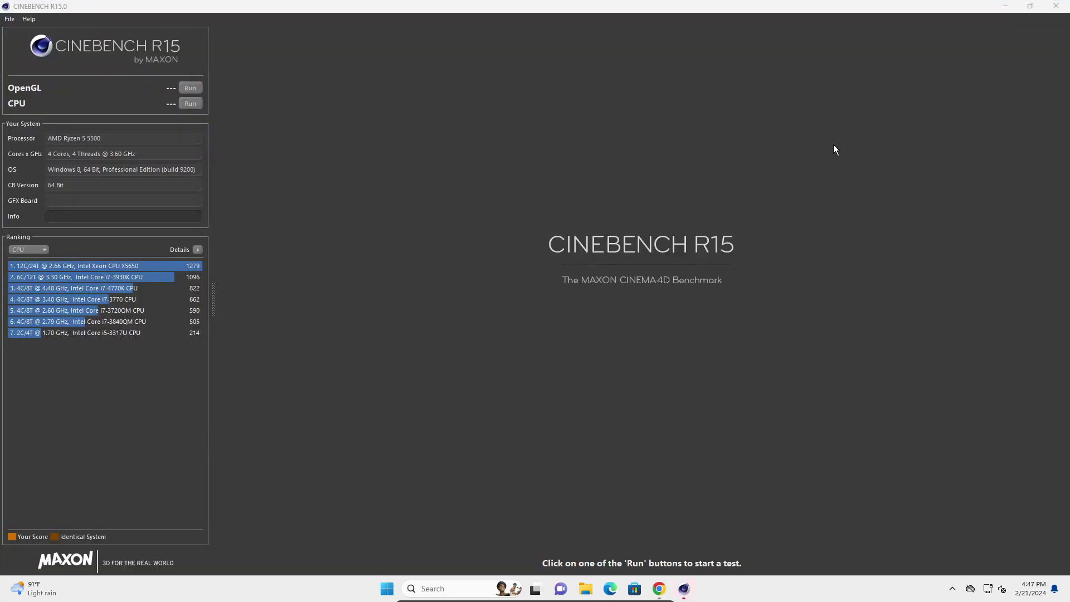
Accept the licence agreement and run the CPU rendering benchmark
left_click(517, 441)
left_click(188, 103)
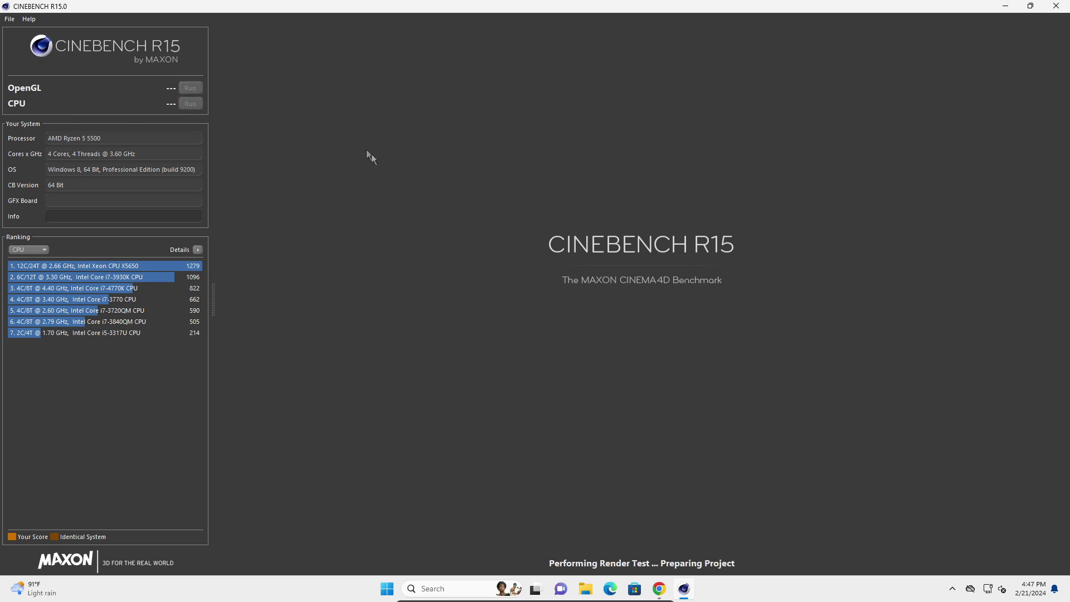